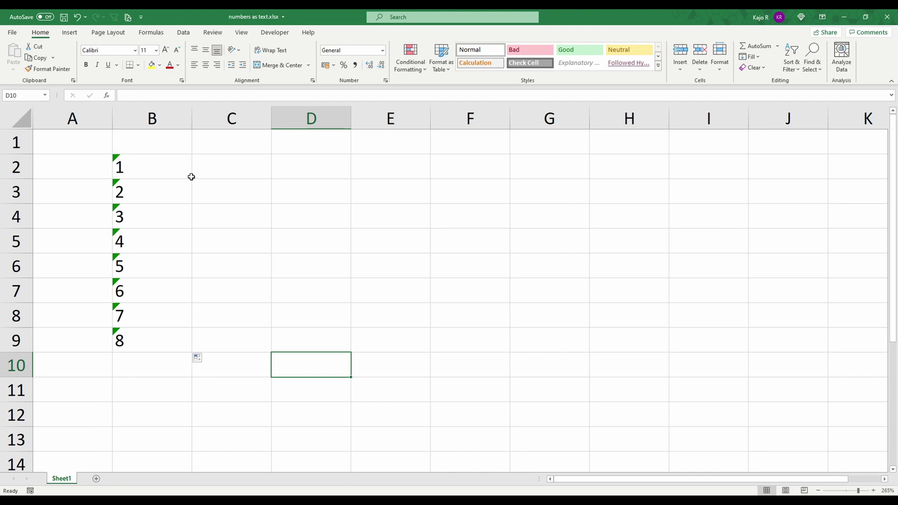
pyautogui.moveTo(160, 165); pyautogui.dragTo(174, 343)
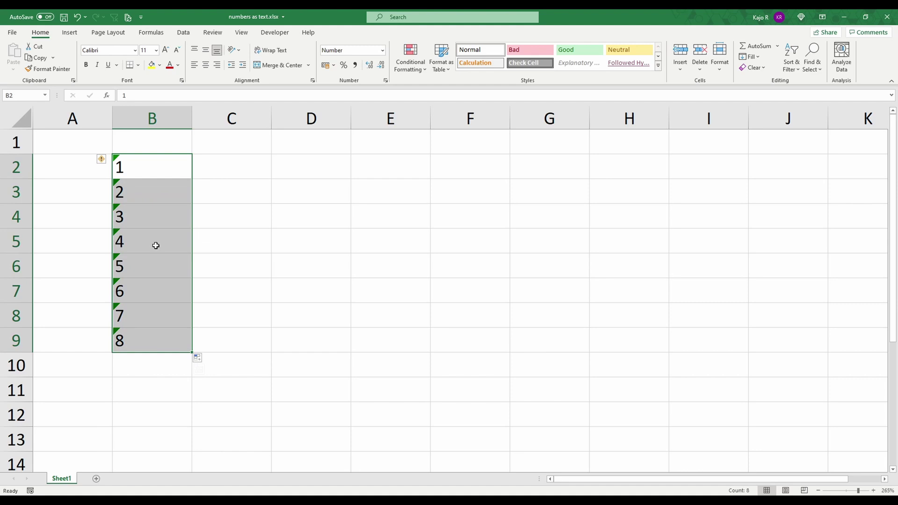
pyautogui.click(214, 234)
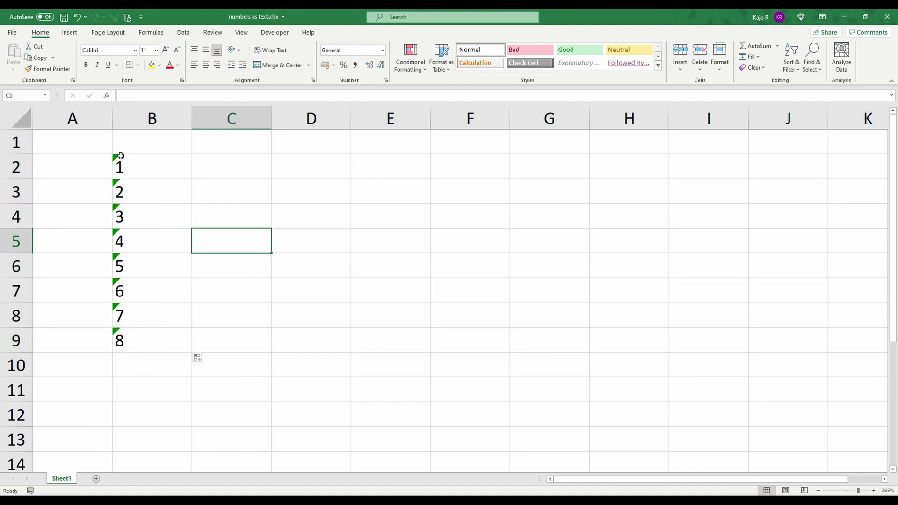
pyautogui.click(129, 164)
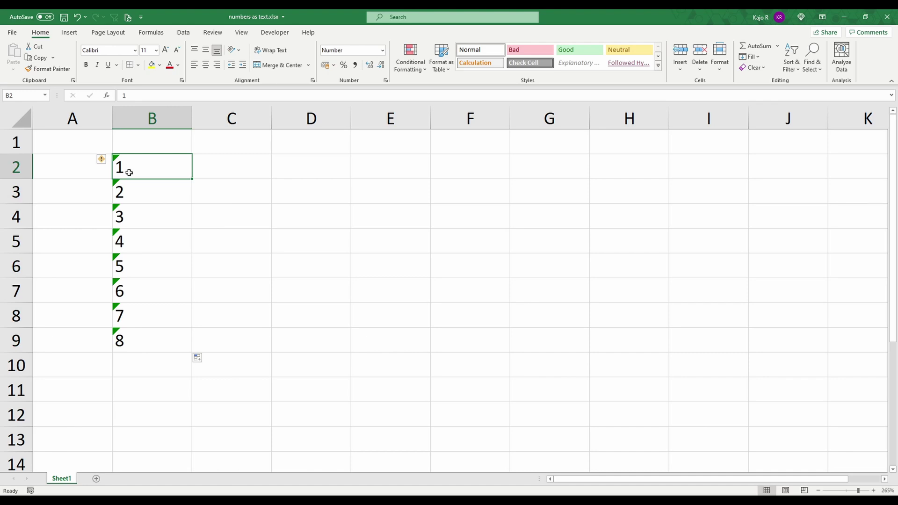
pyautogui.moveTo(136, 168); pyautogui.dragTo(155, 331)
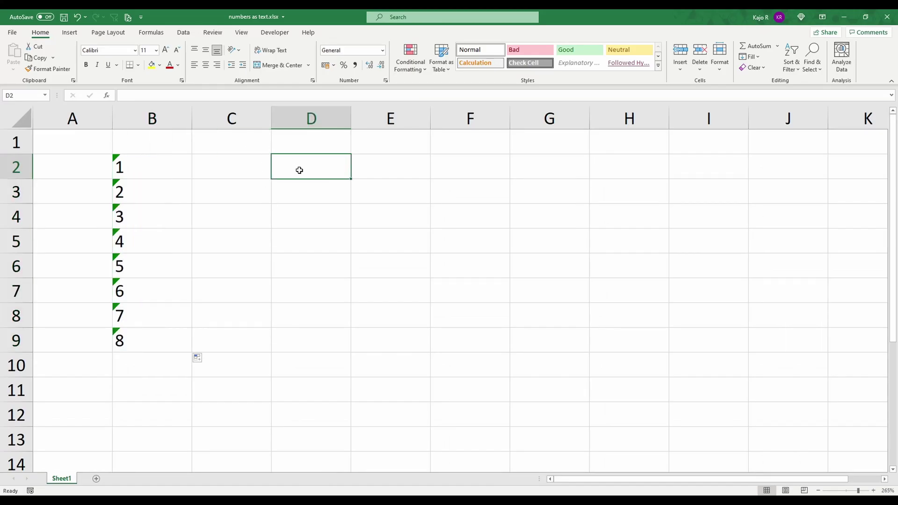
pyautogui.write('1')
pyautogui.press('Return')
pyautogui.write('2')
pyautogui.press('Return')
pyautogui.write('3')
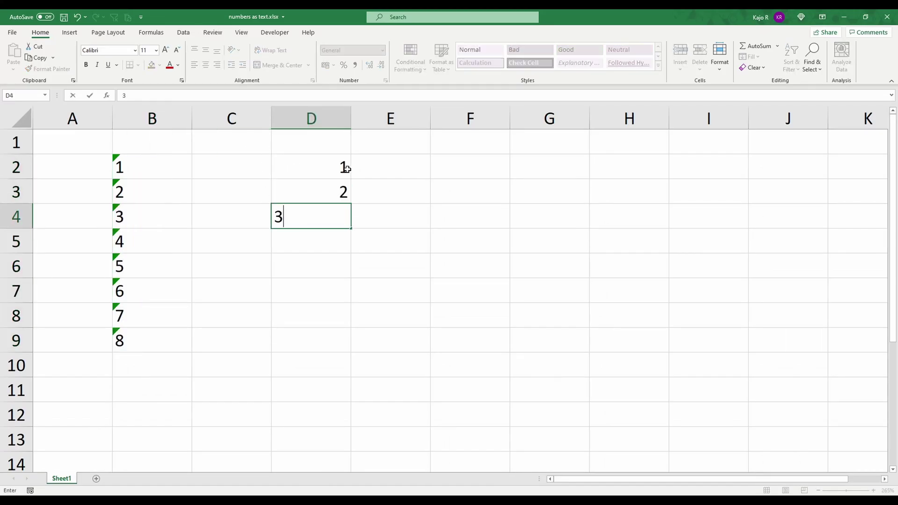
pyautogui.click(340, 165)
pyautogui.moveTo(339, 164); pyautogui.dragTo(346, 219)
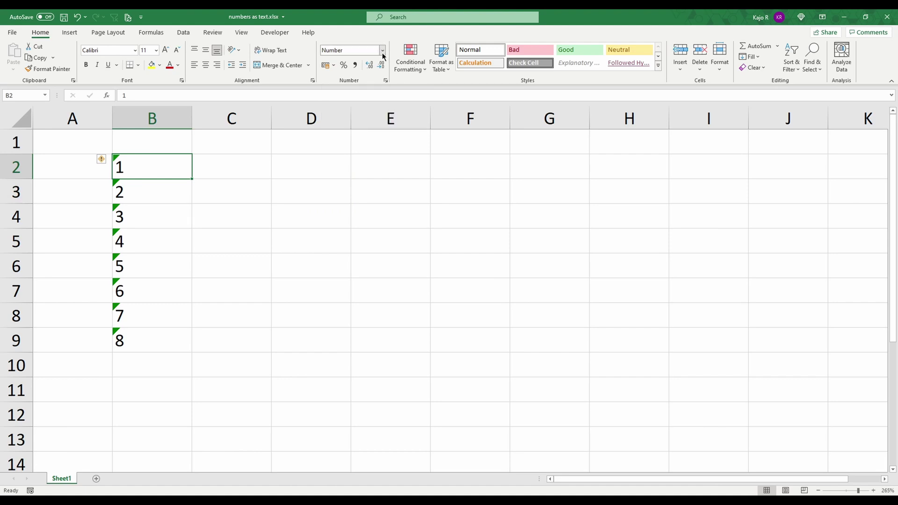
pyautogui.click(382, 54)
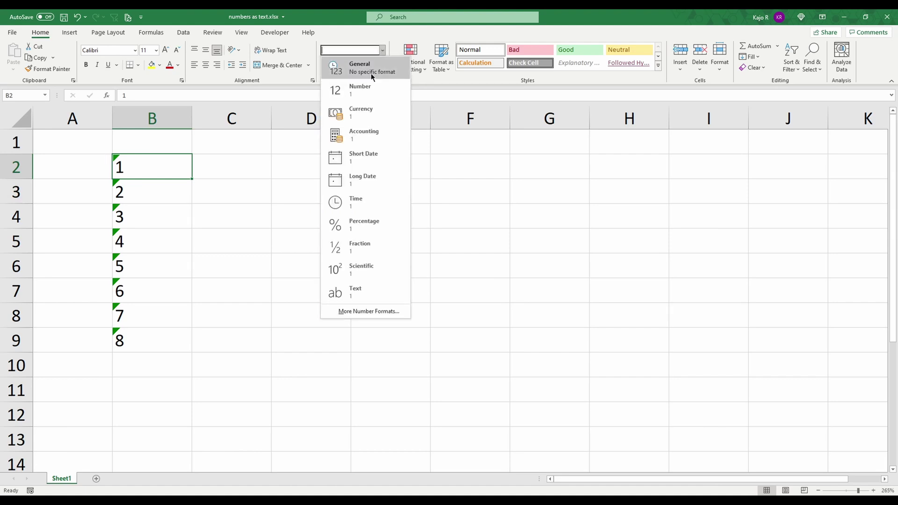
pyautogui.click(373, 76)
pyautogui.click(382, 50)
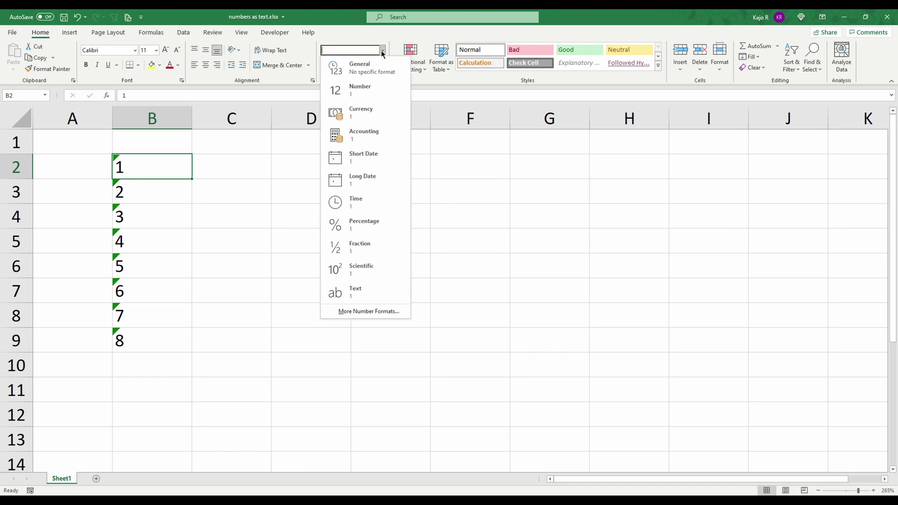
pyautogui.click(370, 94)
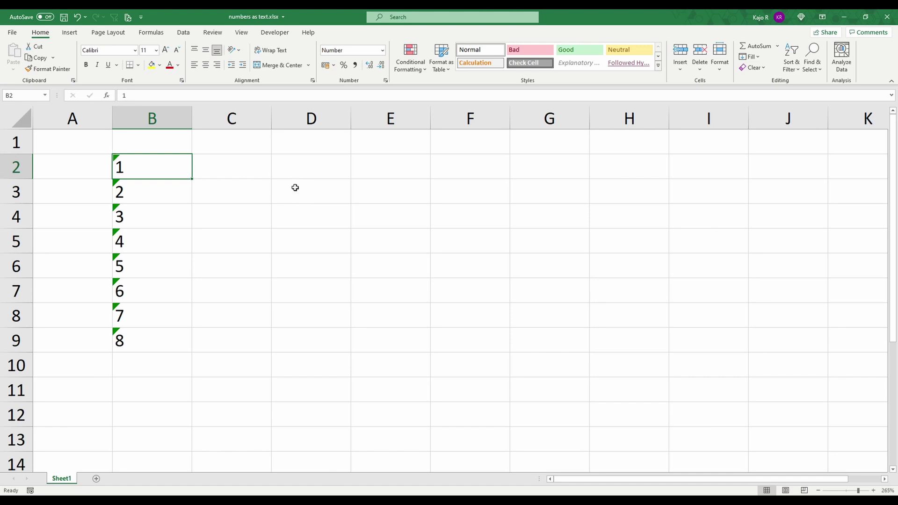
pyautogui.click(296, 189)
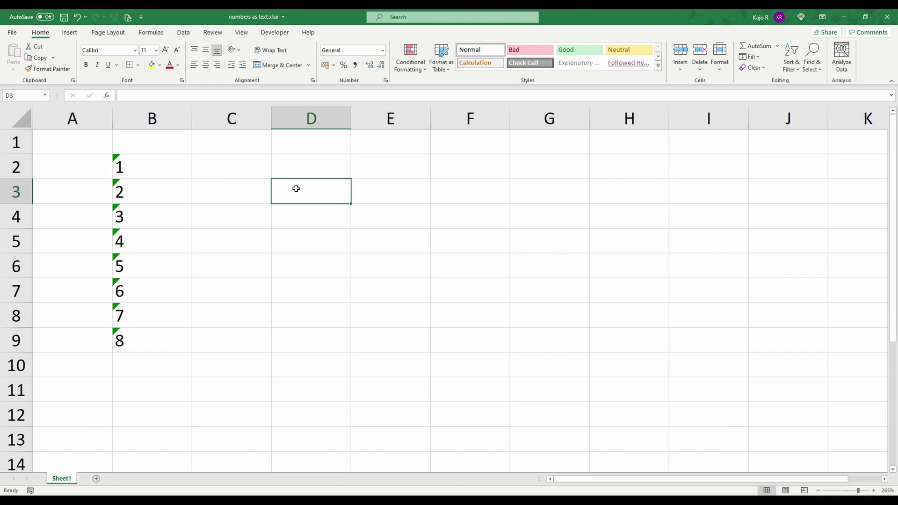
pyautogui.write('5')
pyautogui.press('Return')
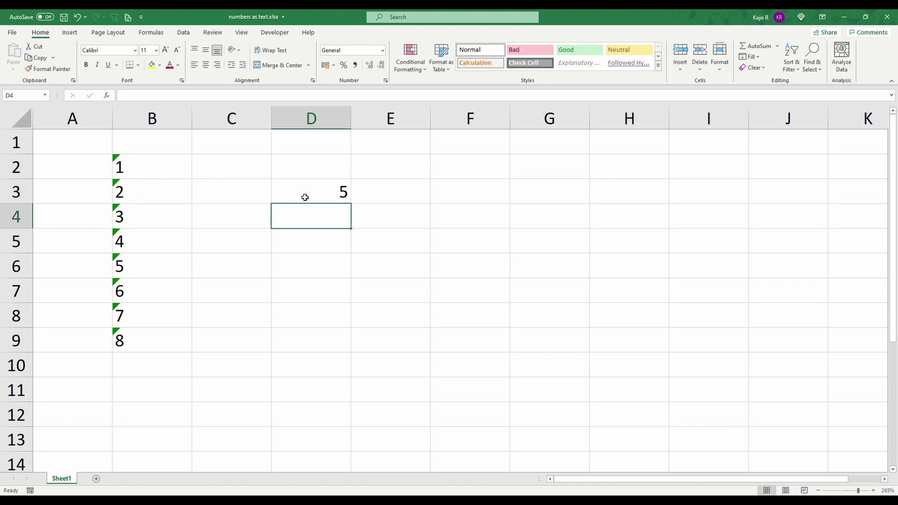
pyautogui.click(304, 197)
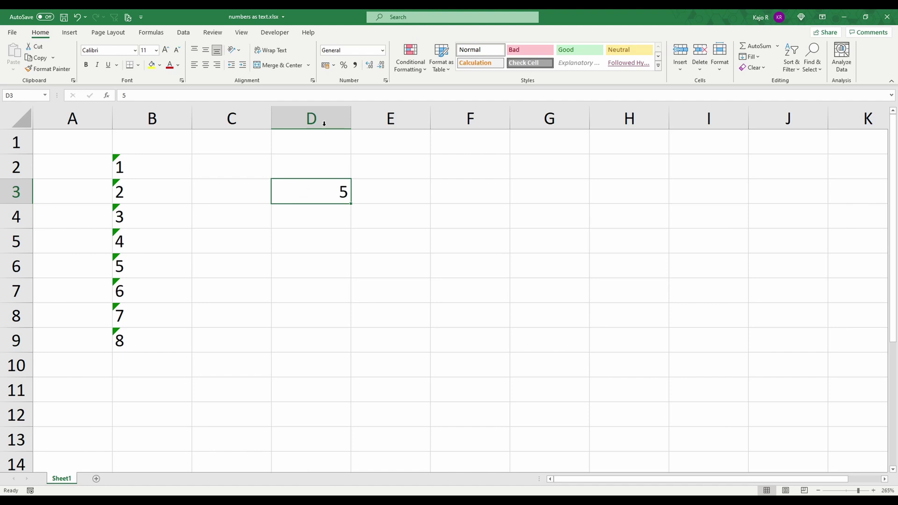
pyautogui.click(383, 50)
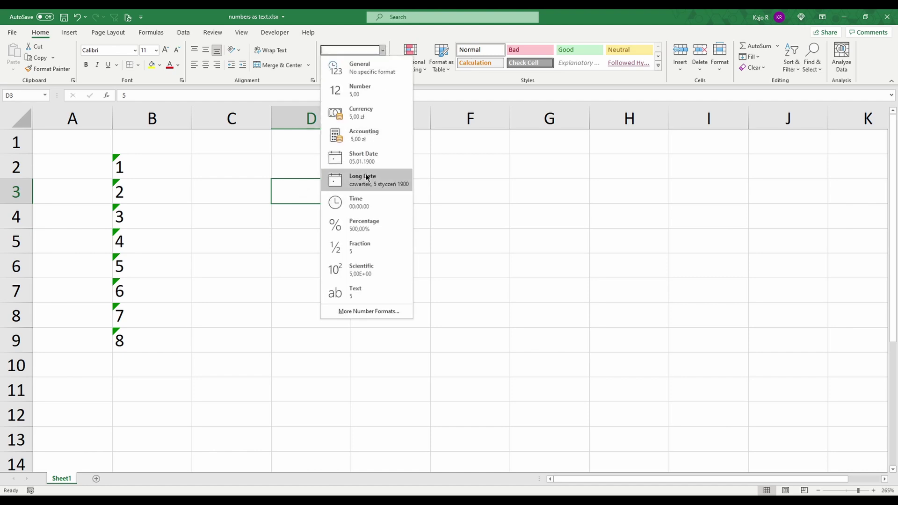
pyautogui.click(370, 160)
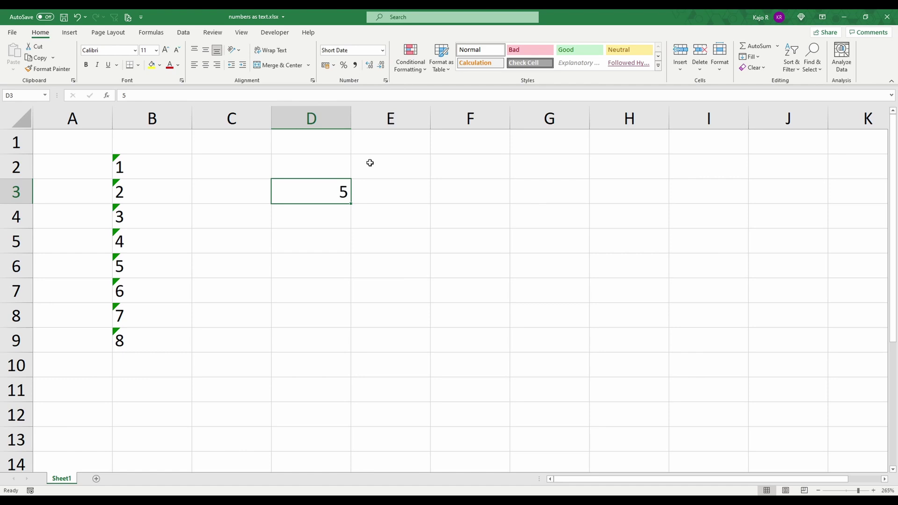
pyautogui.click(382, 50)
pyautogui.click(360, 93)
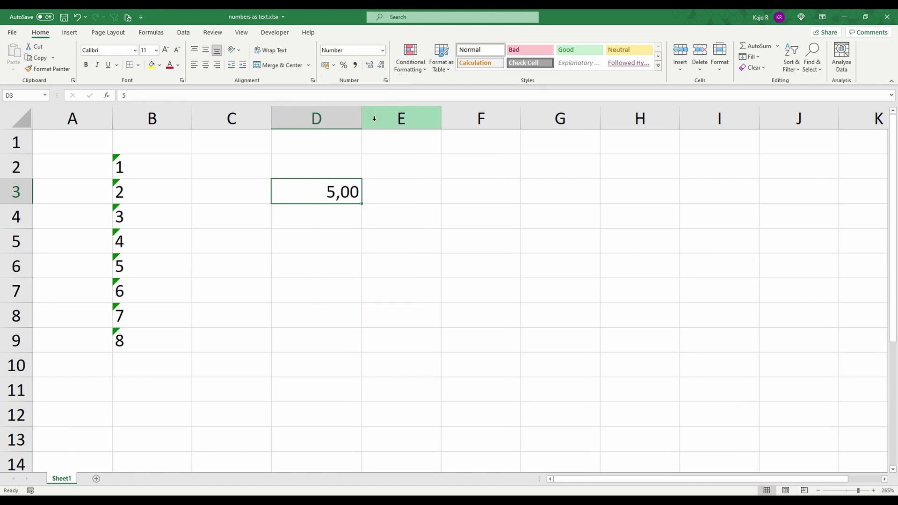
pyautogui.press('Delete')
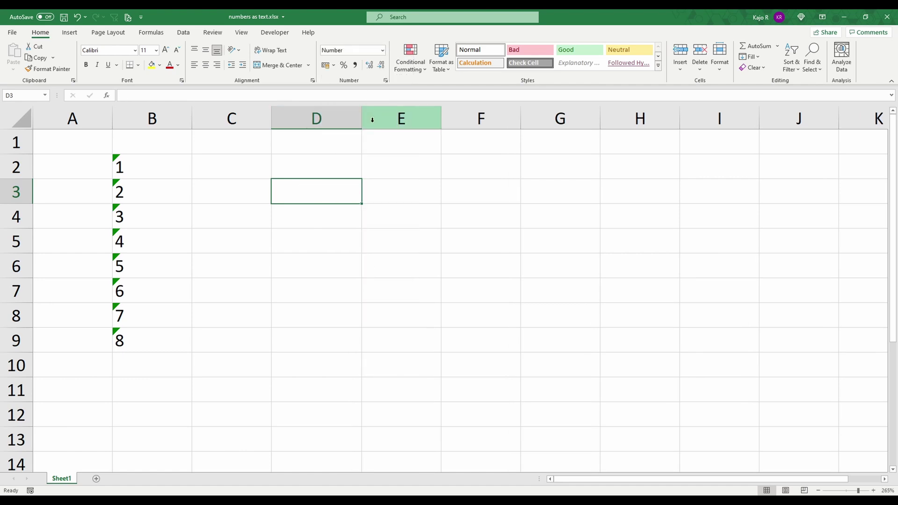
# Re-enter B2 to make it a number, then undo so it holds text 1 again.
pyautogui.click(145, 169)
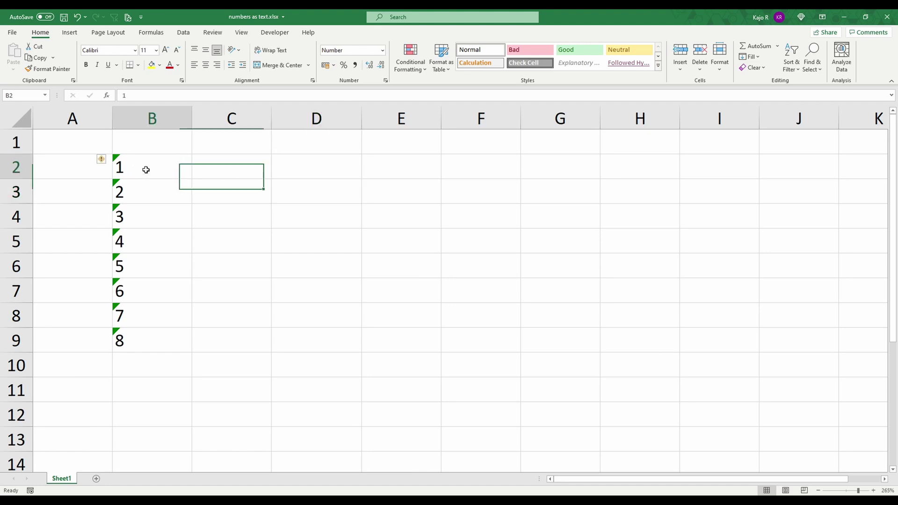
pyautogui.click(141, 98)
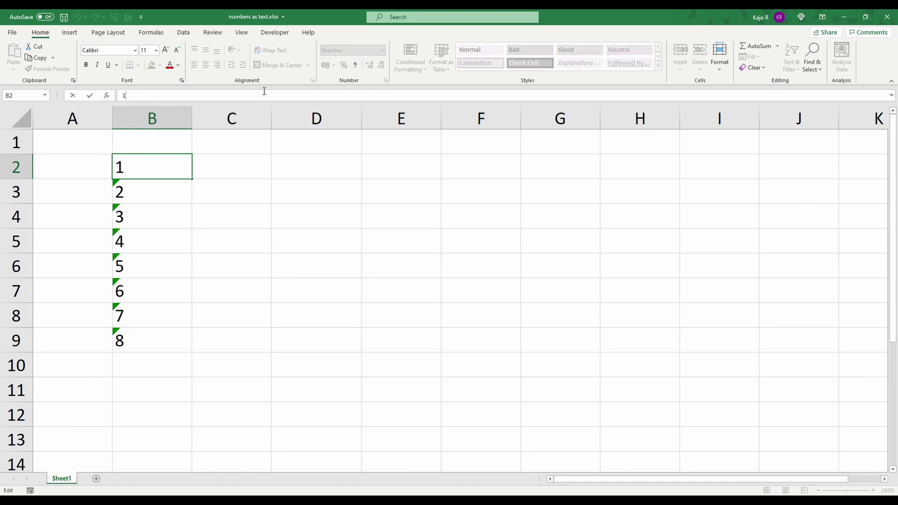
pyautogui.press('Return')
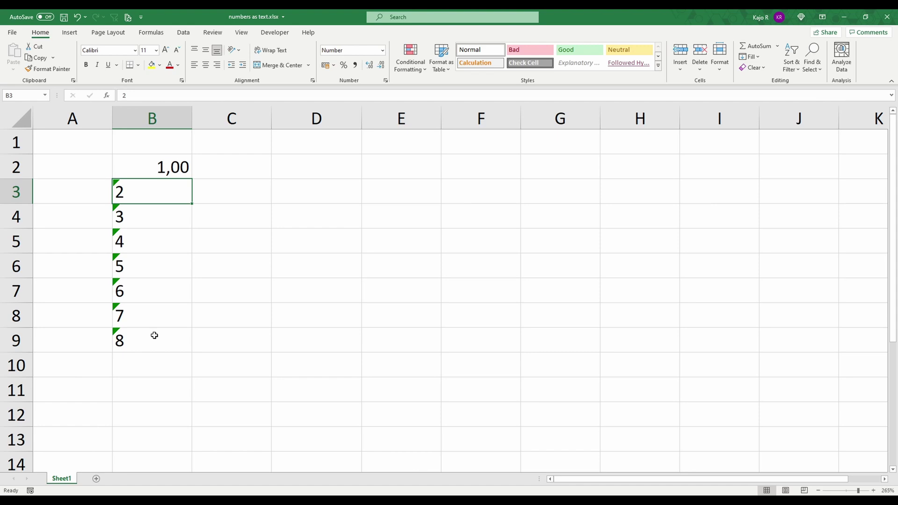
pyautogui.hotkey('ctrl', 'z')
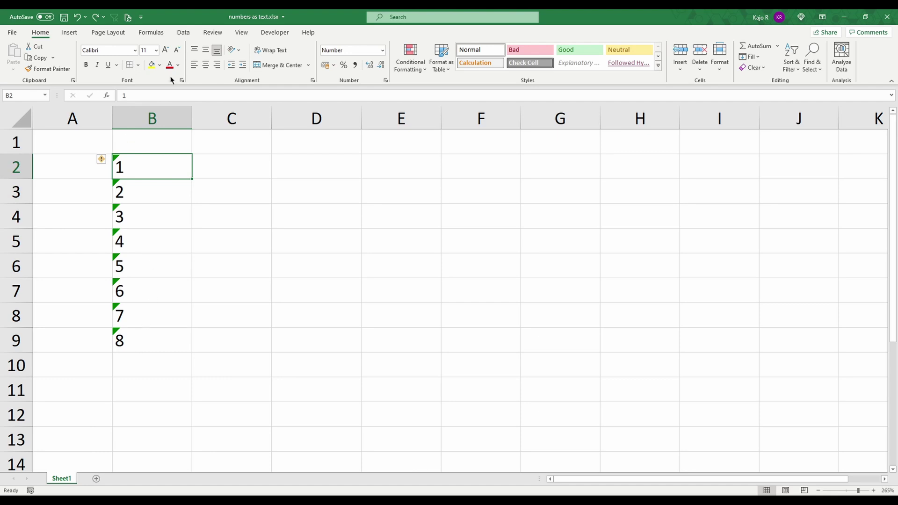
# From the Data tab, select all of column B and launch the Text to Columns wizard.
pyautogui.click(184, 33)
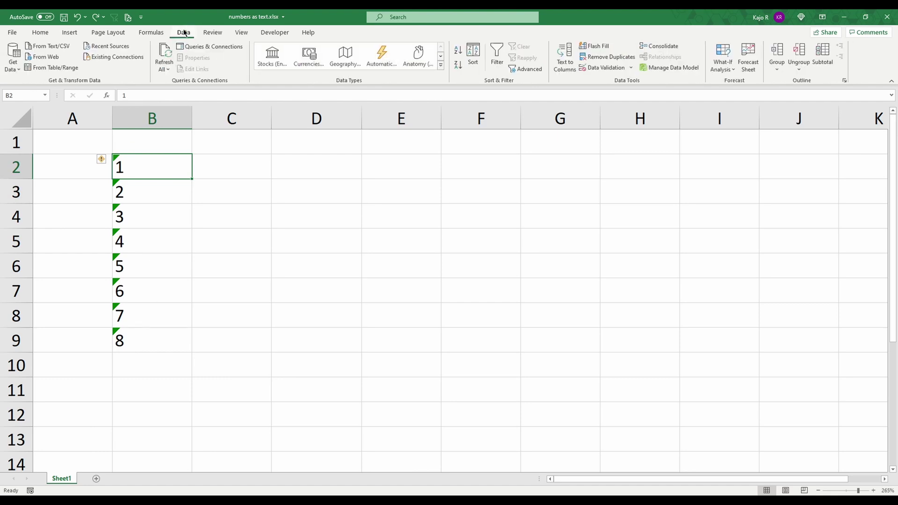
pyautogui.click(156, 113)
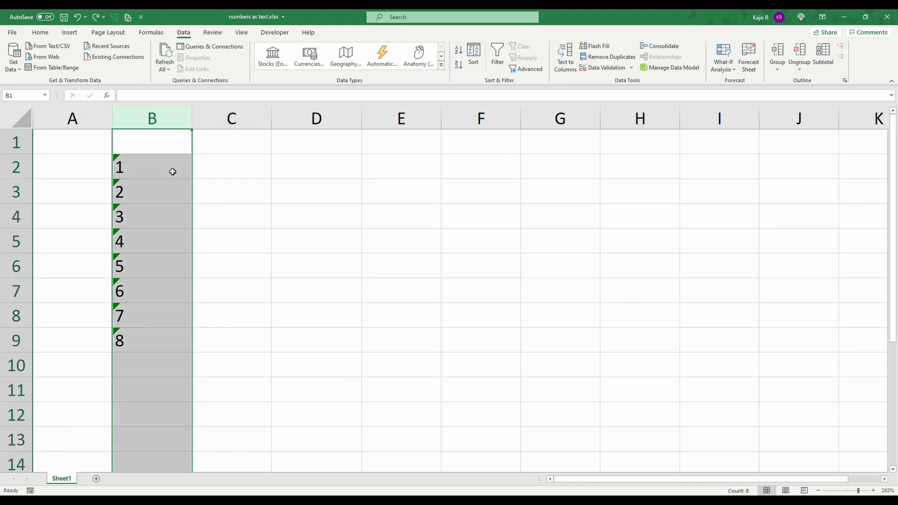
pyautogui.click(566, 70)
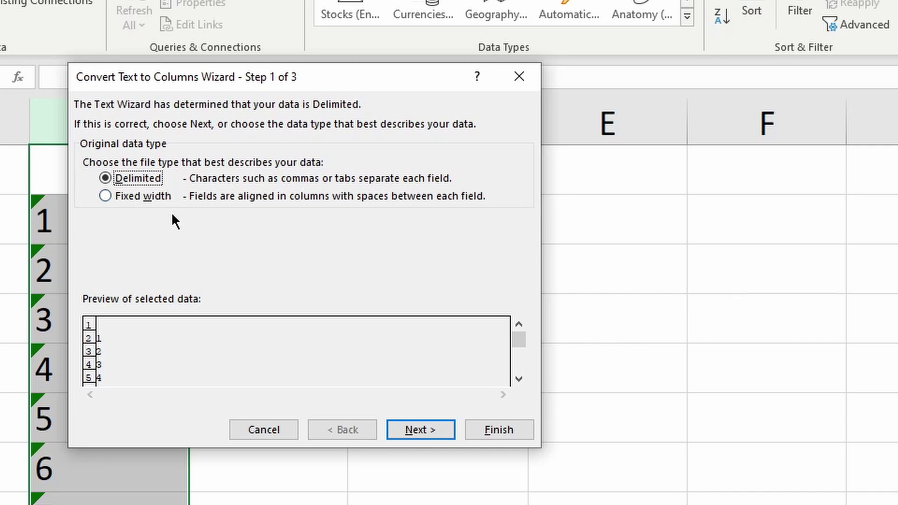
# Accept the wizard defaults to convert column B into numbers 1,00 through 8,00.
pyautogui.click(412, 425)
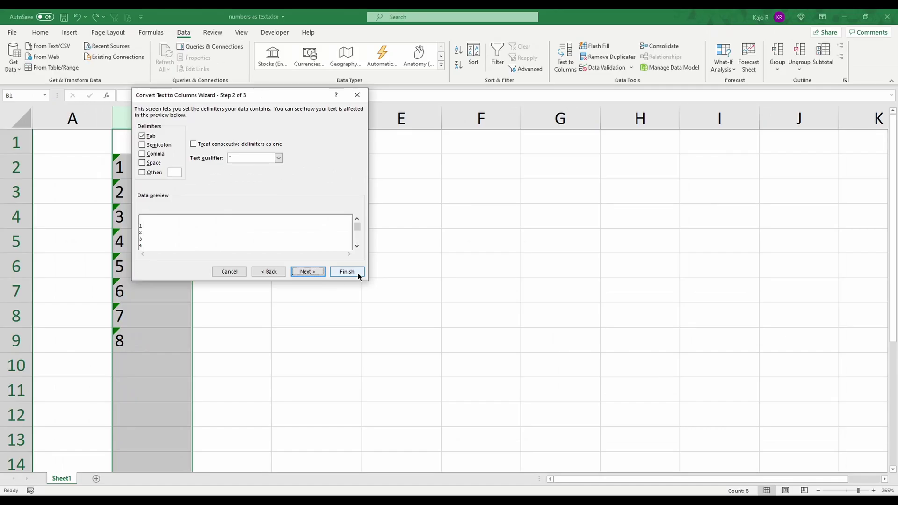
pyautogui.click(519, 434)
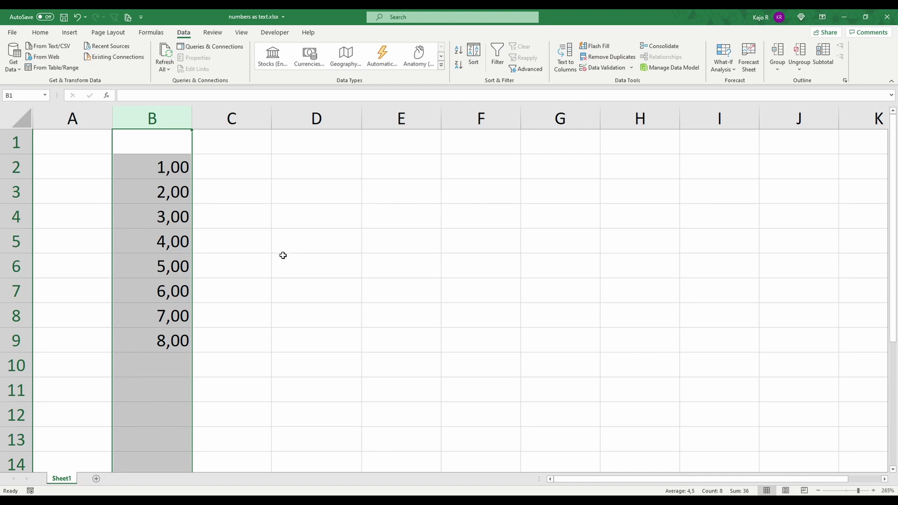
# Undo the conversion and copy the text numbers in B2:B9 into C2:C9.
pyautogui.hotkey('ctrl', 'z')
pyautogui.click(228, 224)
pyautogui.moveTo(168, 164); pyautogui.dragTo(172, 345)
pyautogui.hotkey('ctrl', 'c')
pyautogui.click(230, 164)
pyautogui.hotkey('ctrl', 'v')
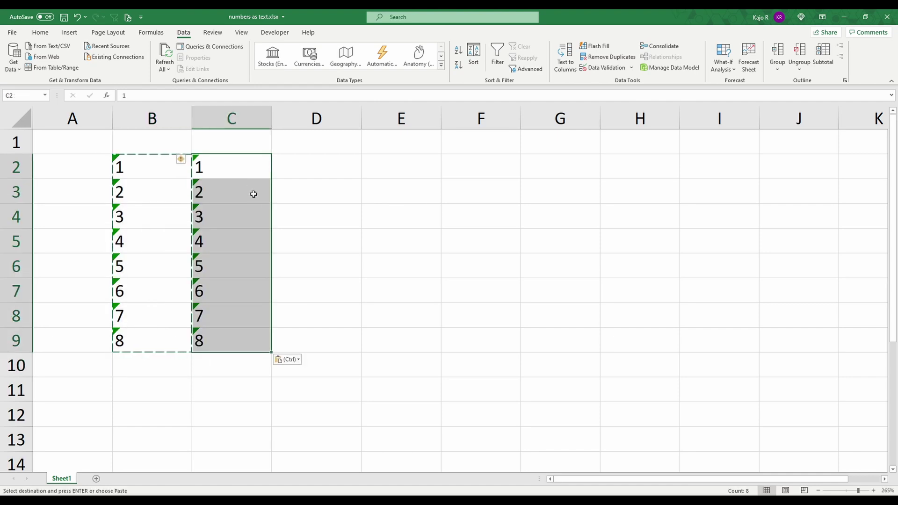
pyautogui.press('Escape')
# Copy C2:C9 into D2:D9, then select columns B through D.
pyautogui.moveTo(249, 170); pyautogui.dragTo(248, 335)
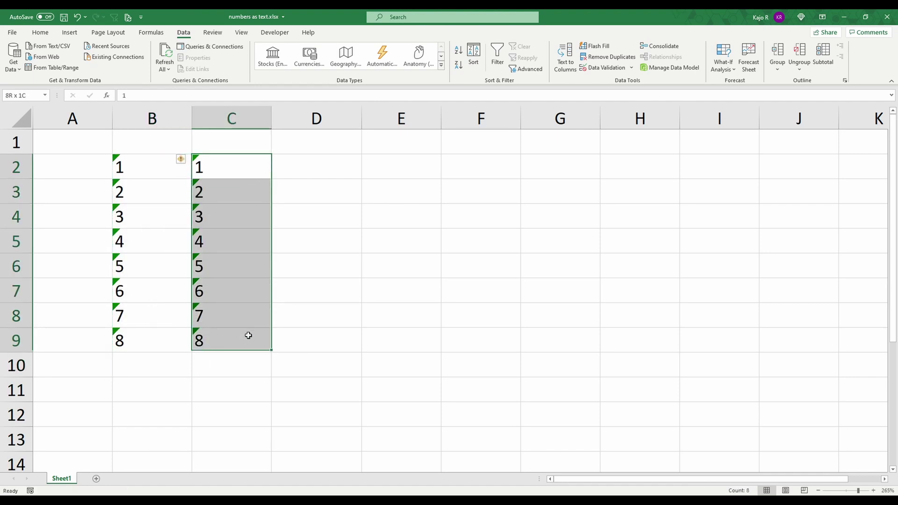
pyautogui.hotkey('ctrl', 'c')
pyautogui.click(313, 168)
pyautogui.hotkey('ctrl', 'v')
pyautogui.press('Escape')
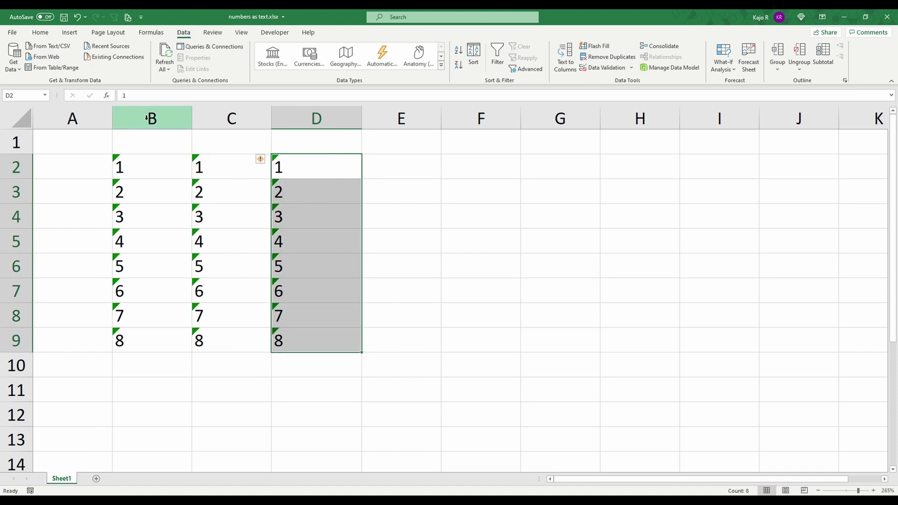
pyautogui.moveTo(146, 118); pyautogui.dragTo(312, 117)
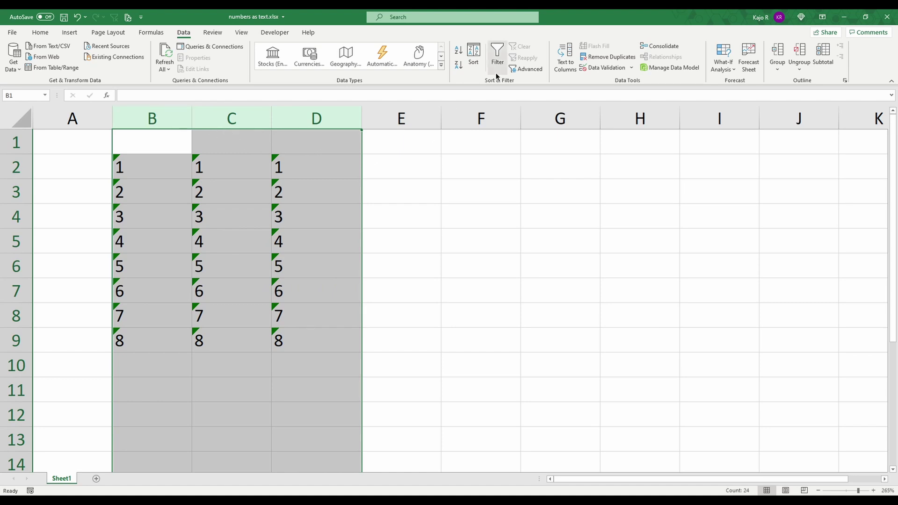
pyautogui.click(564, 69)
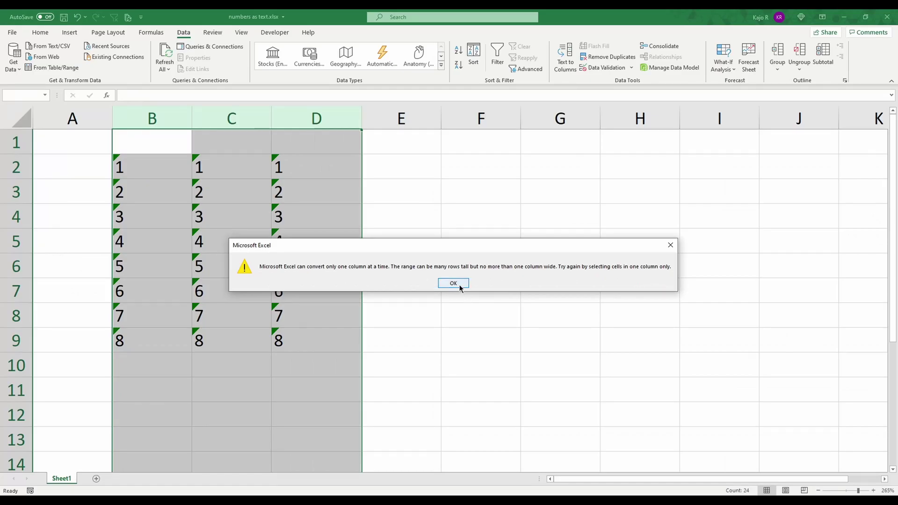
pyautogui.click(458, 310)
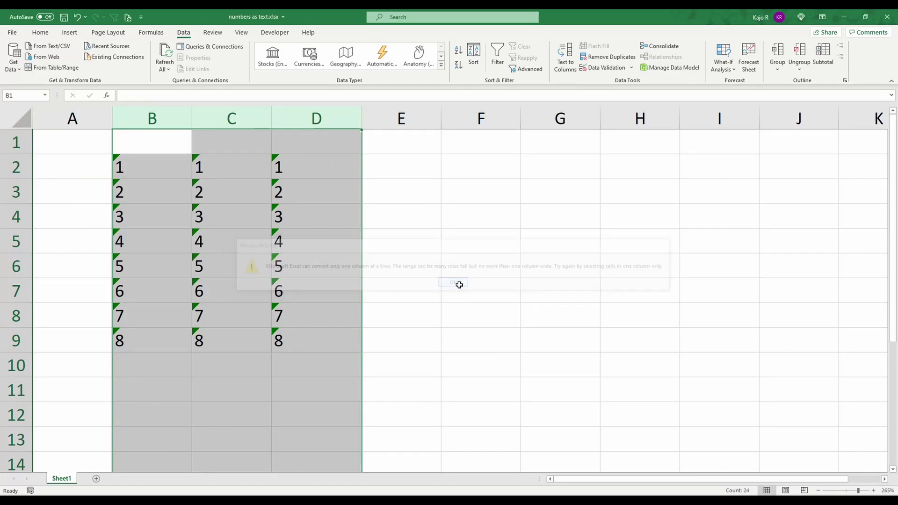
pyautogui.click(459, 285)
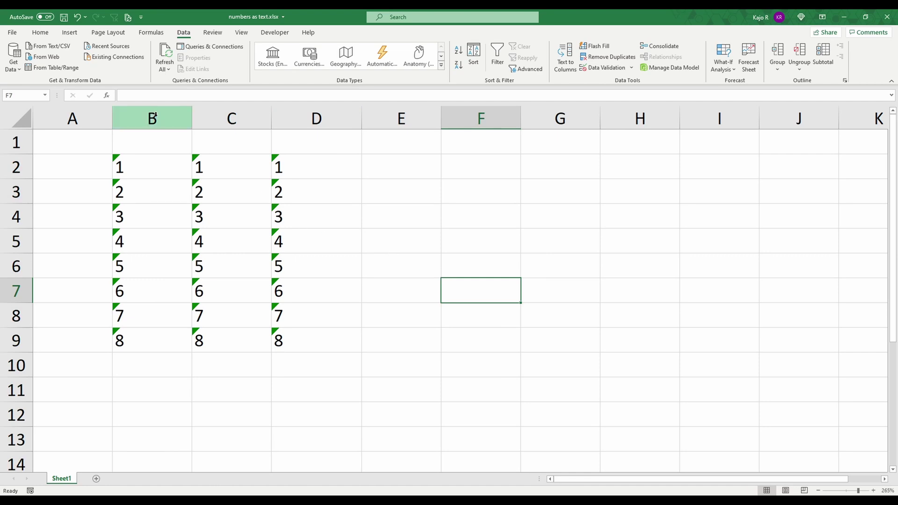
pyautogui.hotkey('alt', 'r')
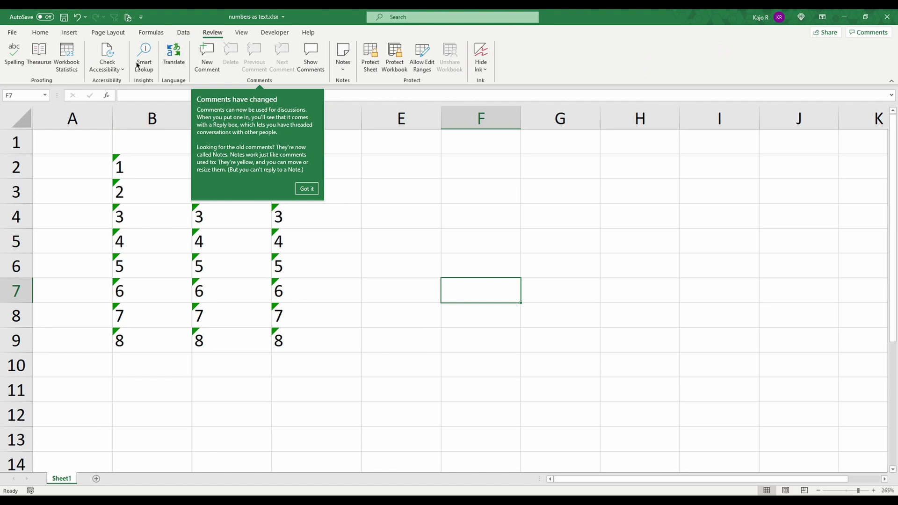
pyautogui.click(183, 34)
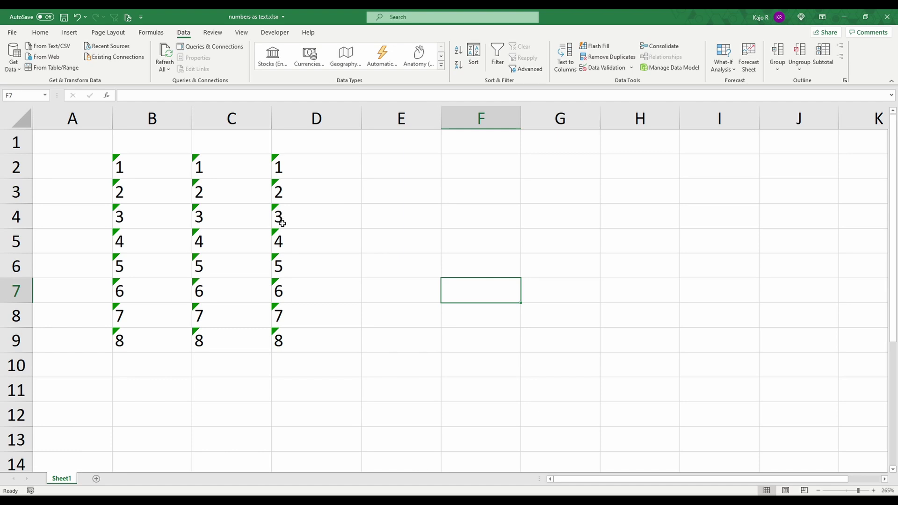
# Delete columns C and D with Ctrl+minus, then select column B and cell B2.
pyautogui.moveTo(256, 119); pyautogui.dragTo(283, 117)
pyautogui.hotkey('ctrl', '-')
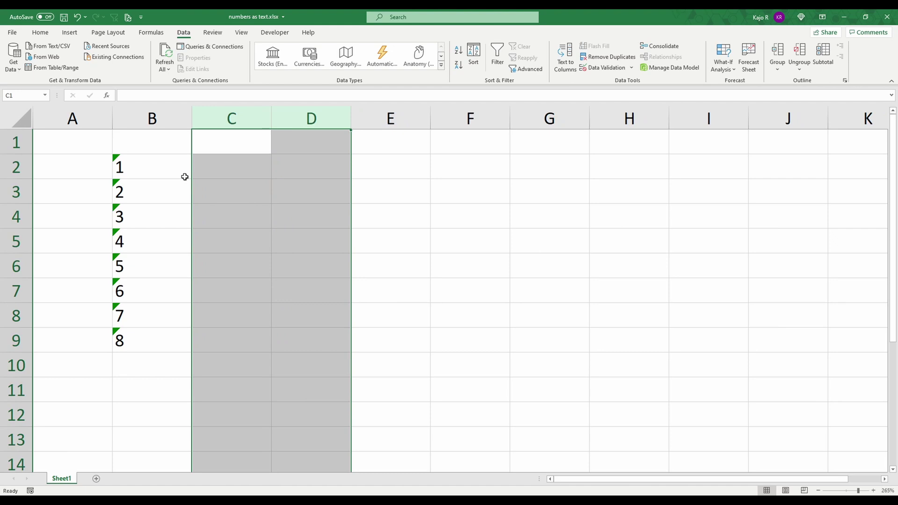
pyautogui.moveTo(185, 177); pyautogui.dragTo(153, 123)
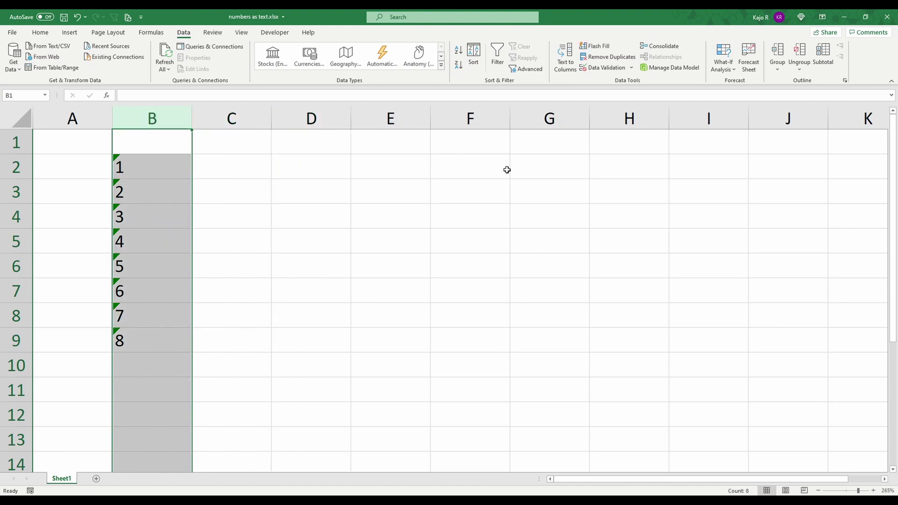
pyautogui.click(129, 163)
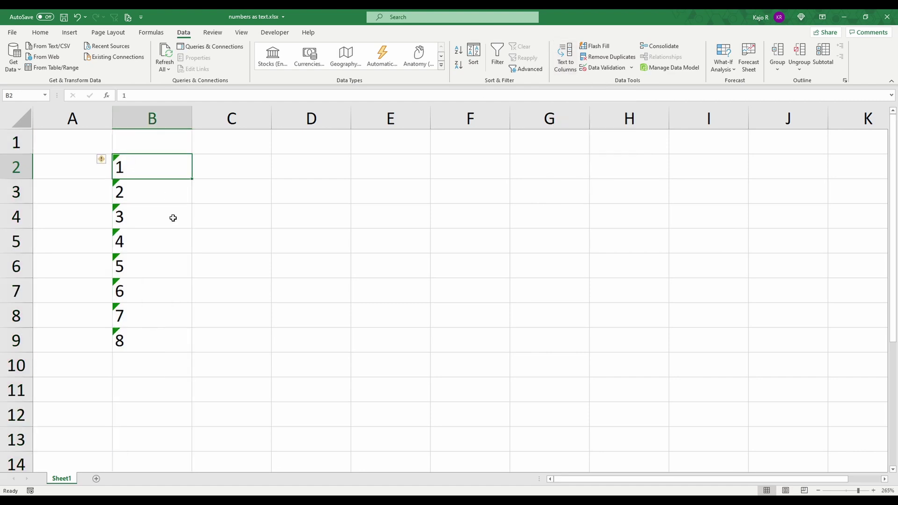